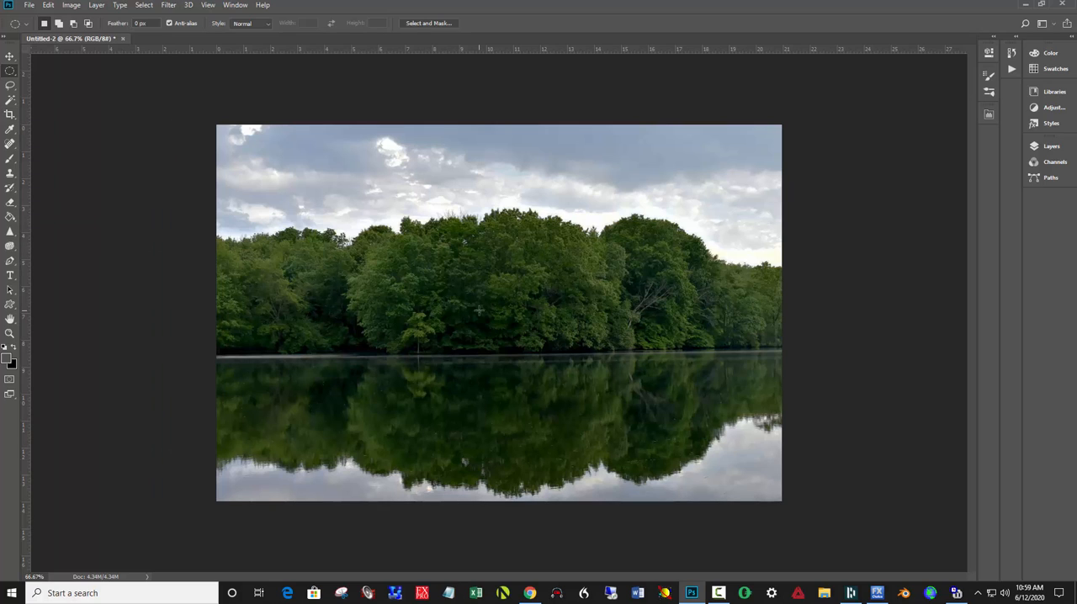
- Straighten the lake photo with the Crop tool by rotating it about 0.6° and apply the crop
left_click(10, 115)
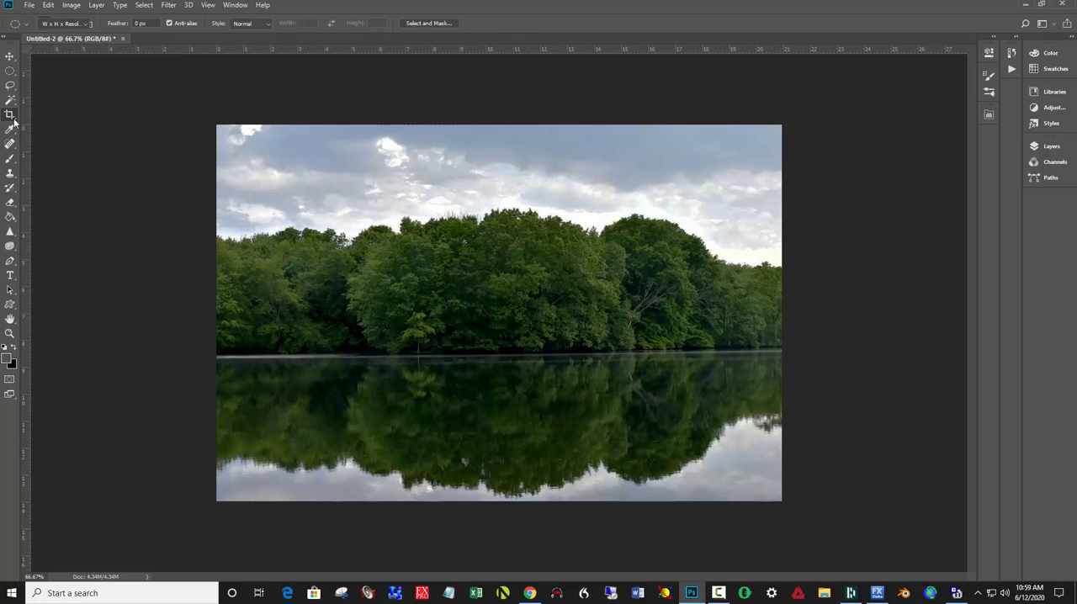
left_click(524, 302)
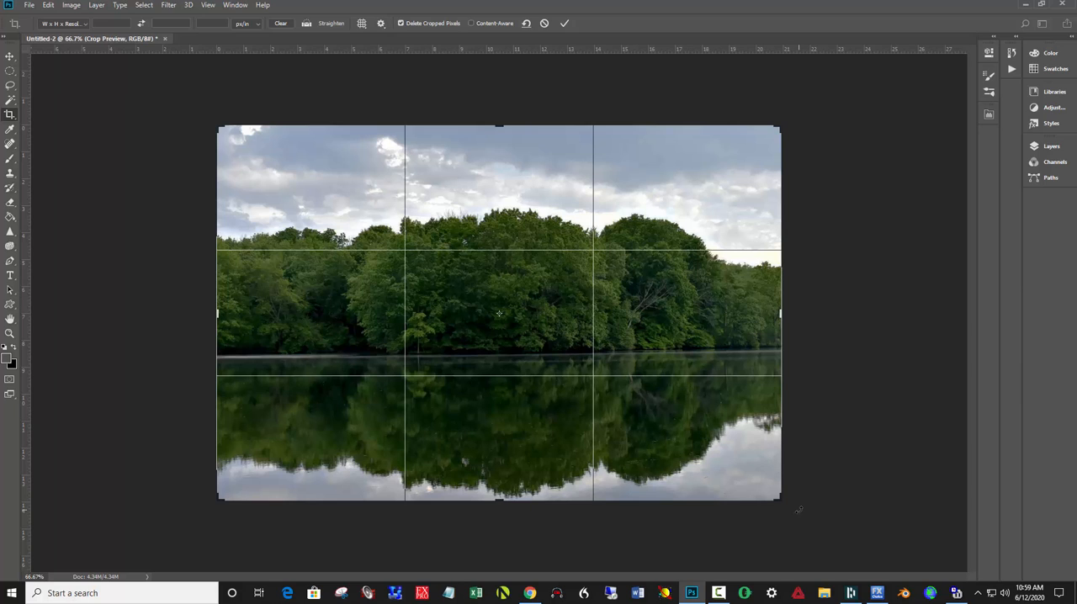
left_click_drag(799, 510, 795, 511)
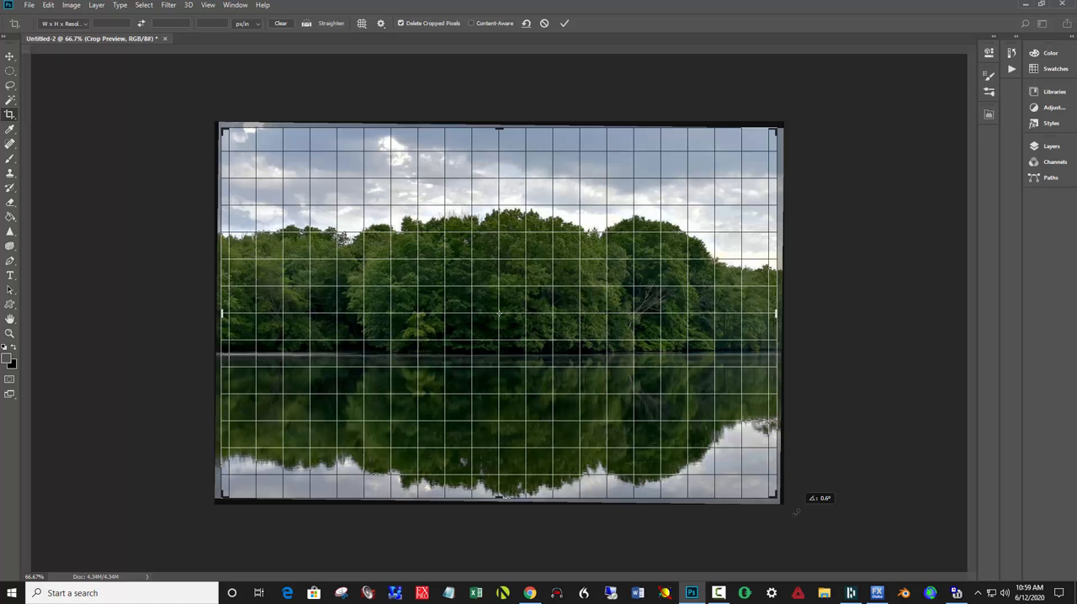
left_click_drag(795, 512, 794, 508)
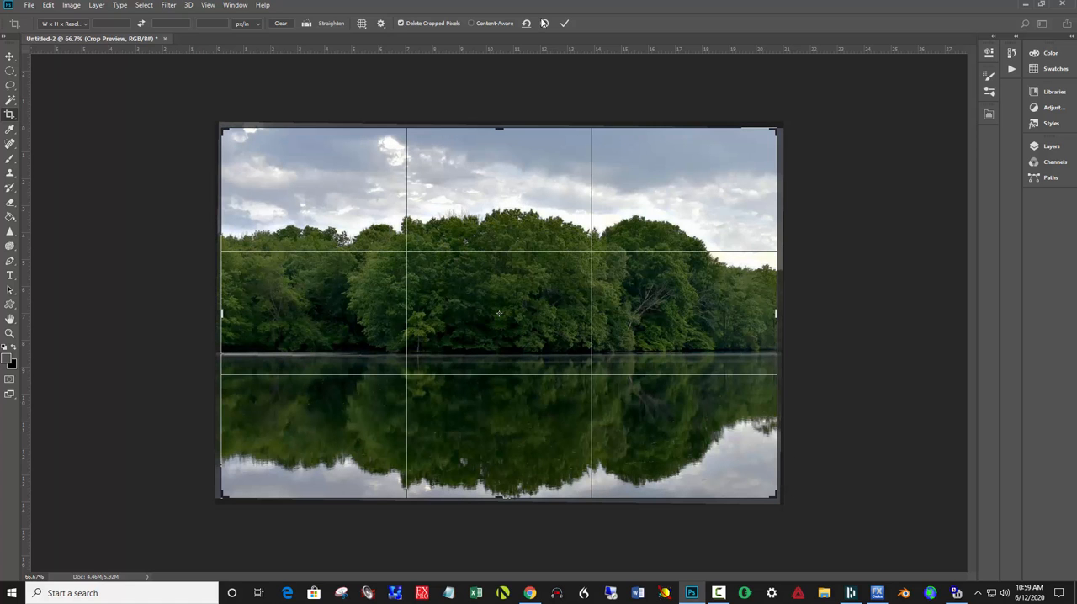
left_click(564, 23)
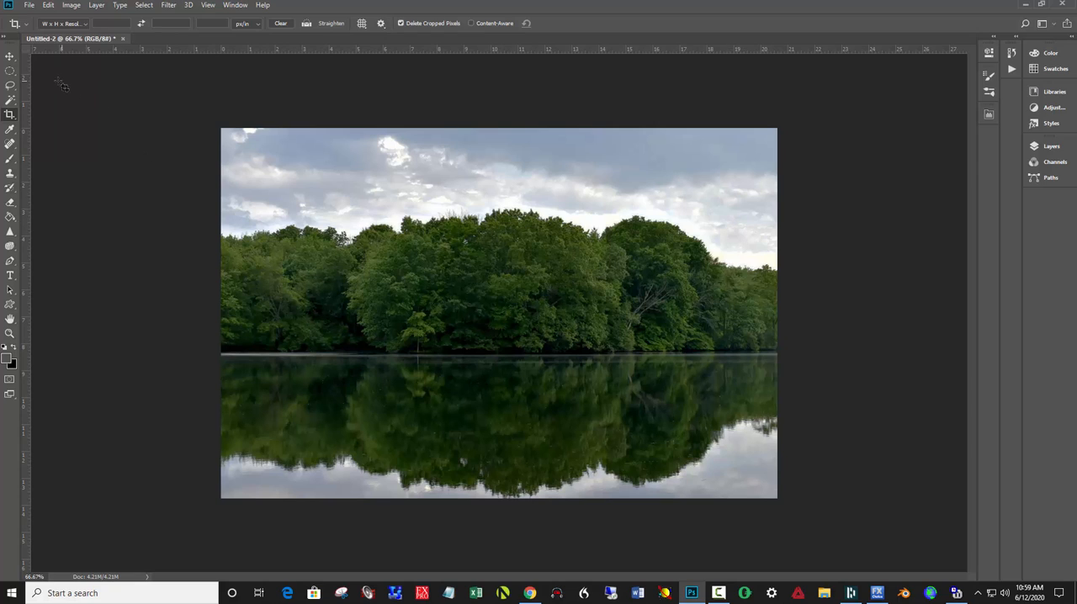
- Select a wide ellipse centred on the shoreline covering the trees and their reflection, and feather its edge about 135 px with Select and Mask
left_click(8, 72)
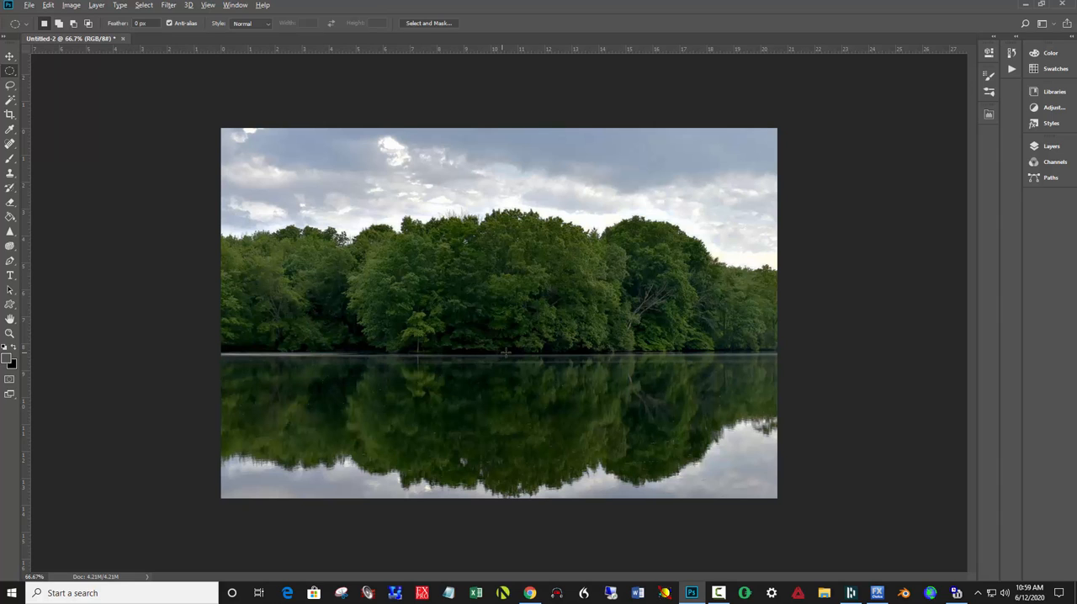
left_click_drag(502, 351, 834, 489)
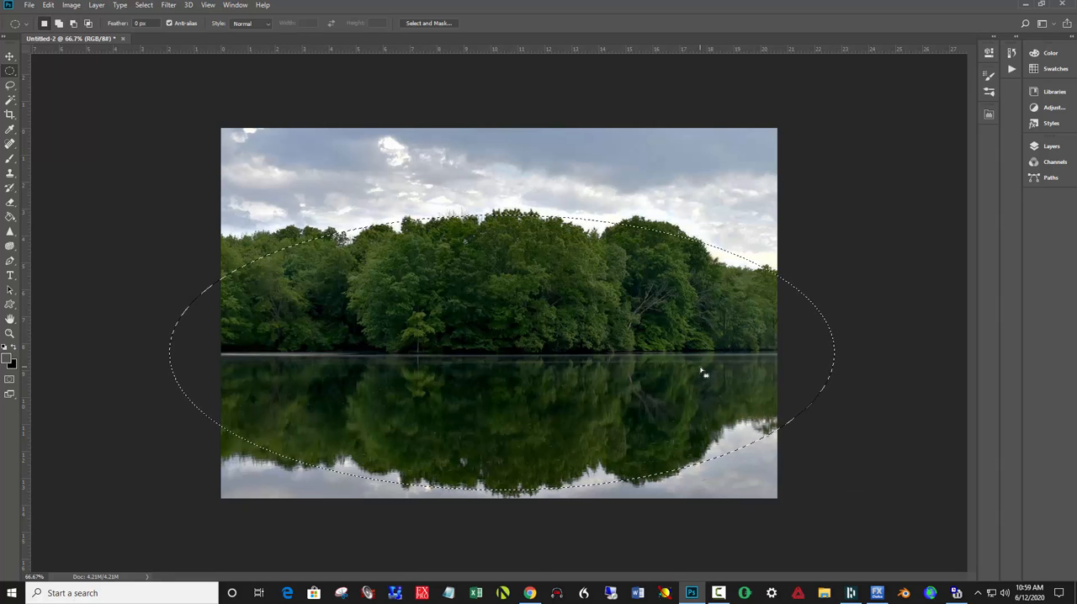
left_click(434, 23)
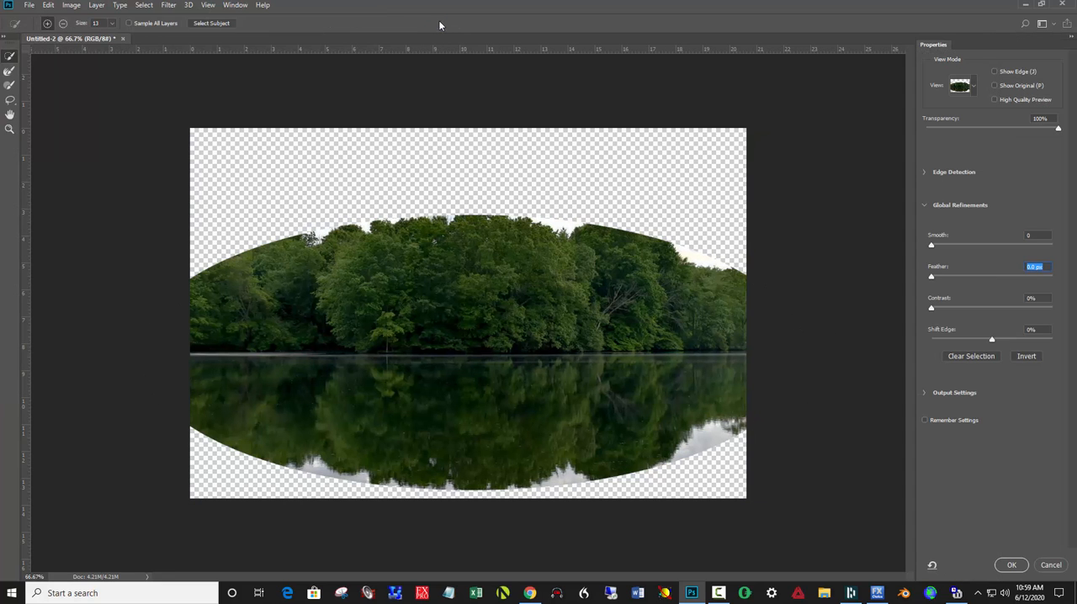
left_click_drag(931, 276, 1014, 276)
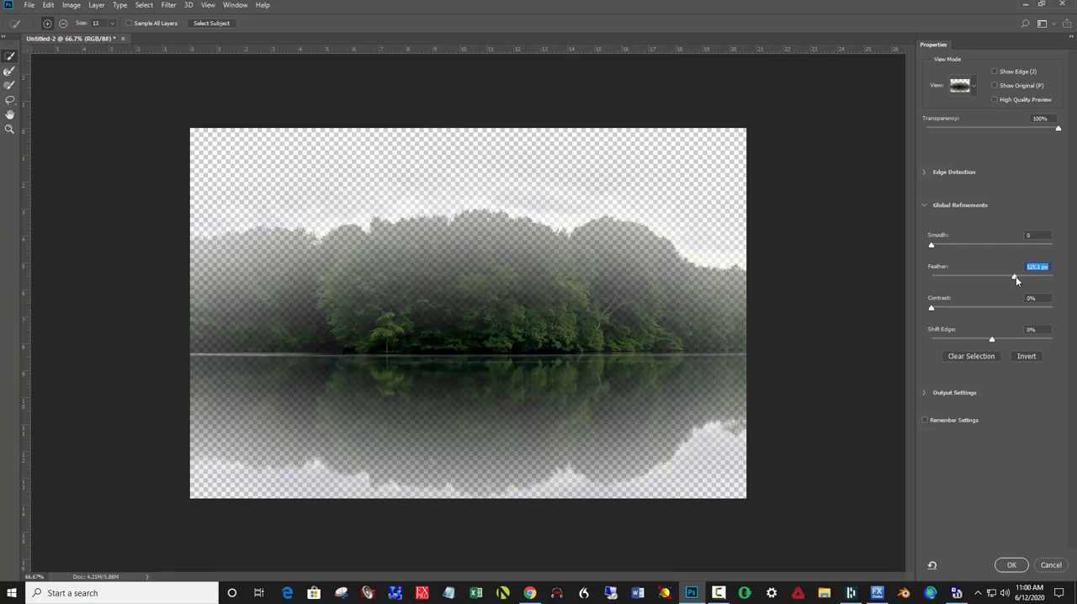
left_click_drag(1015, 276, 1017, 278)
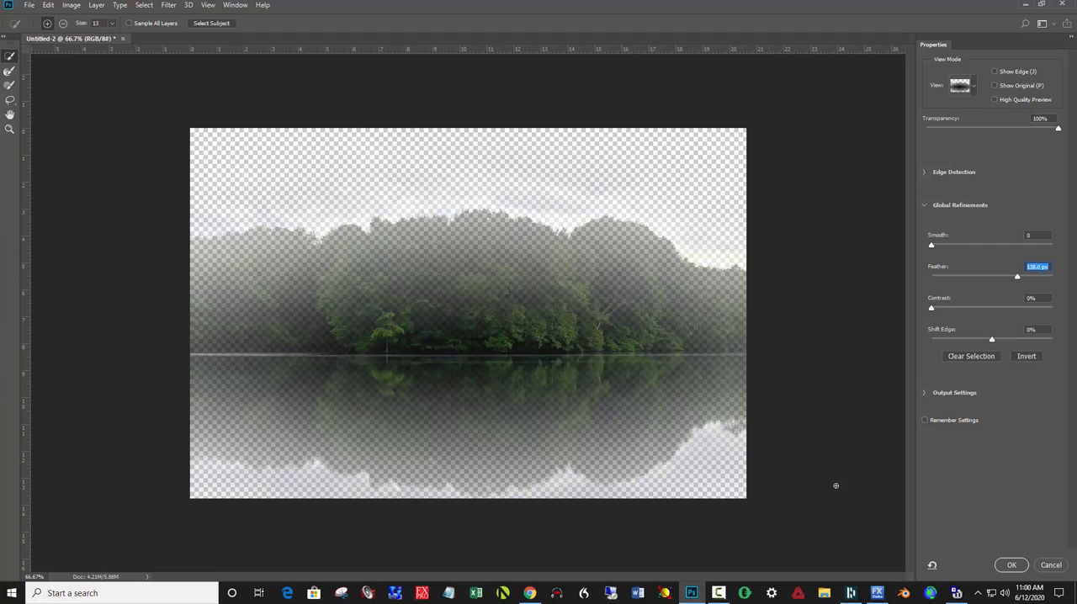
left_click(1017, 569)
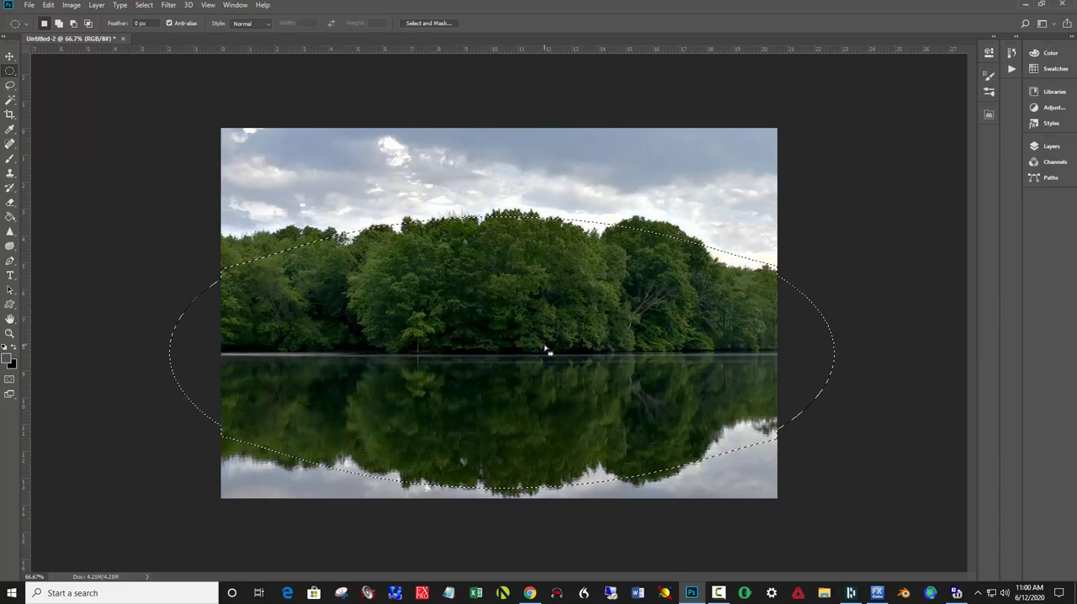
- Hide the selection outline and brighten the trees and reflection with Levels, setting the white input level to 153
key("ctrl+d")
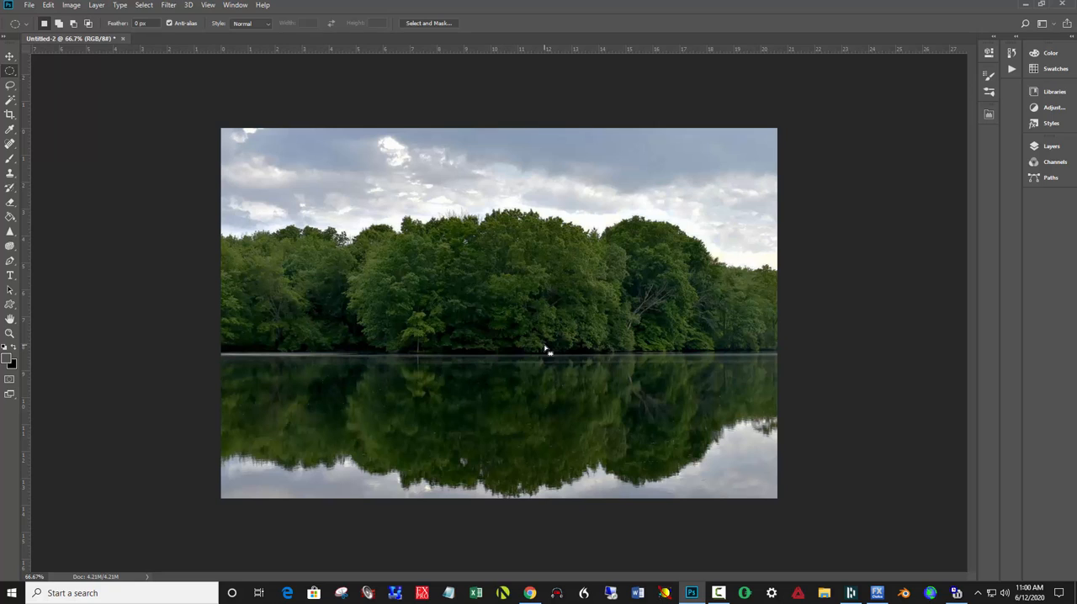
key("i")
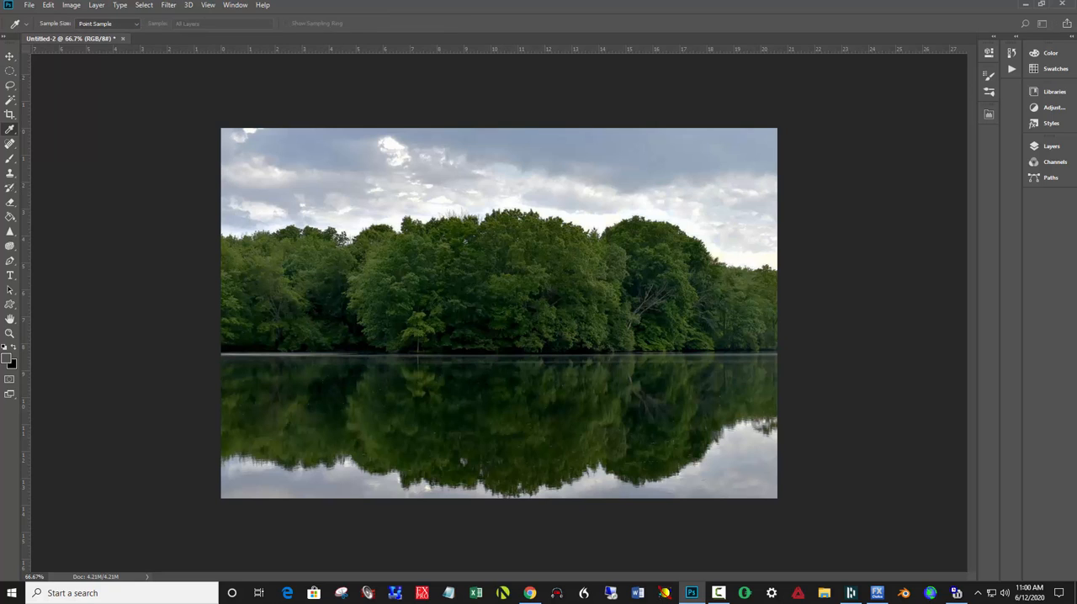
key("ctrl+l")
left_click_drag(103, 143, 850, 157)
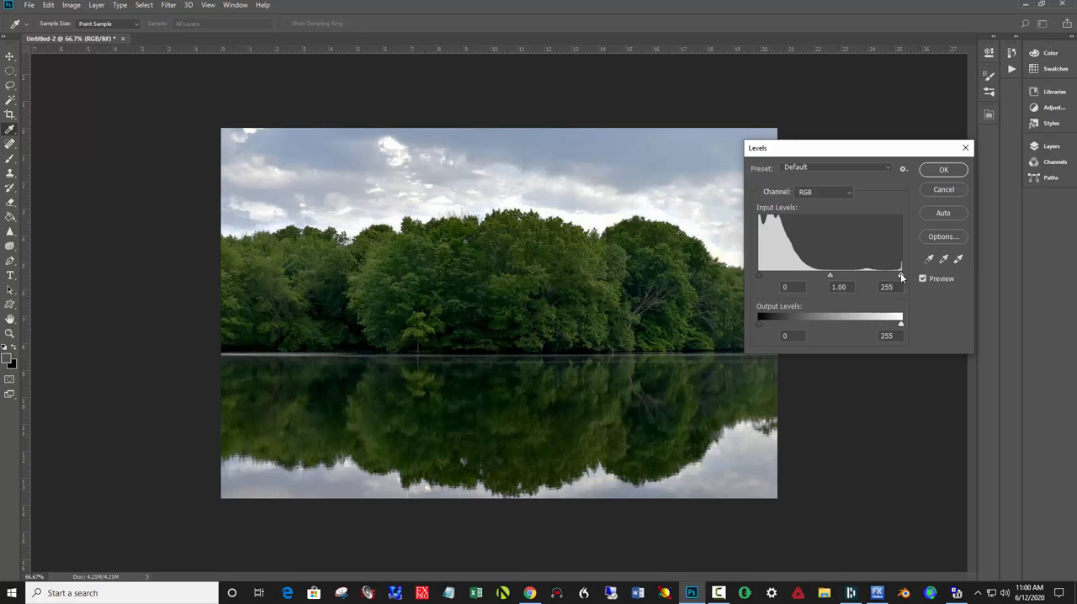
left_click_drag(900, 275, 817, 275)
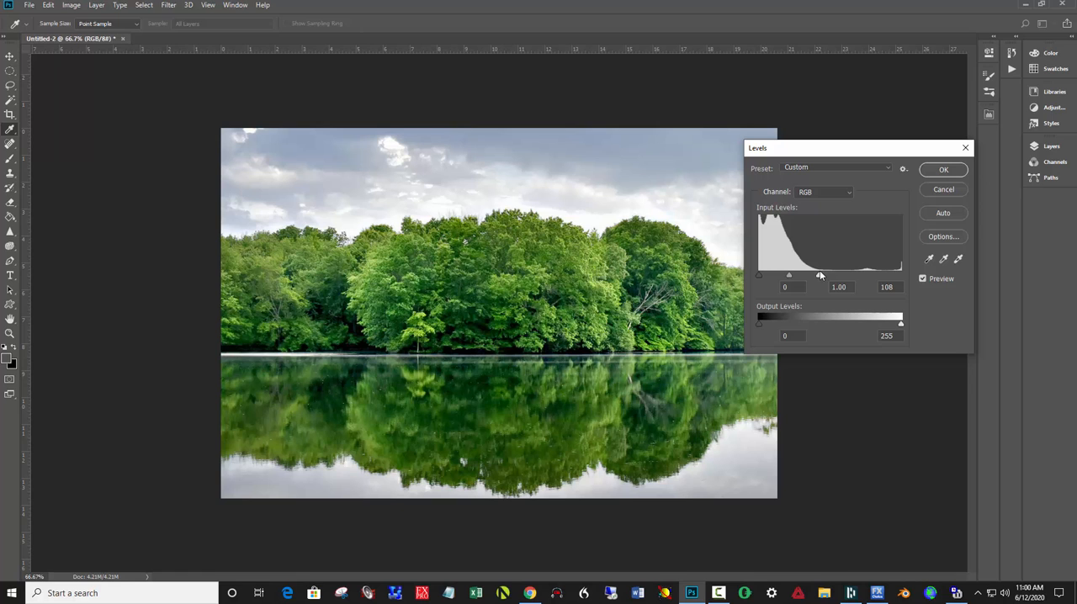
left_click_drag(820, 273, 844, 273)
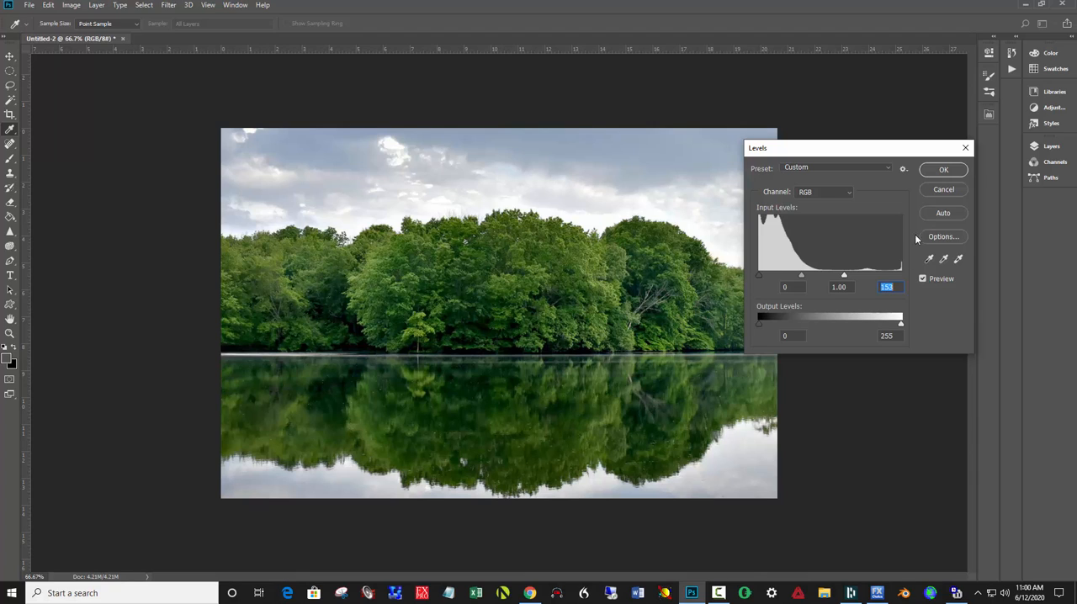
left_click(956, 174)
- Select a thin horizontal ellipse along the shoreline and feather its edge about 35 px with Select and Mask
key("m")
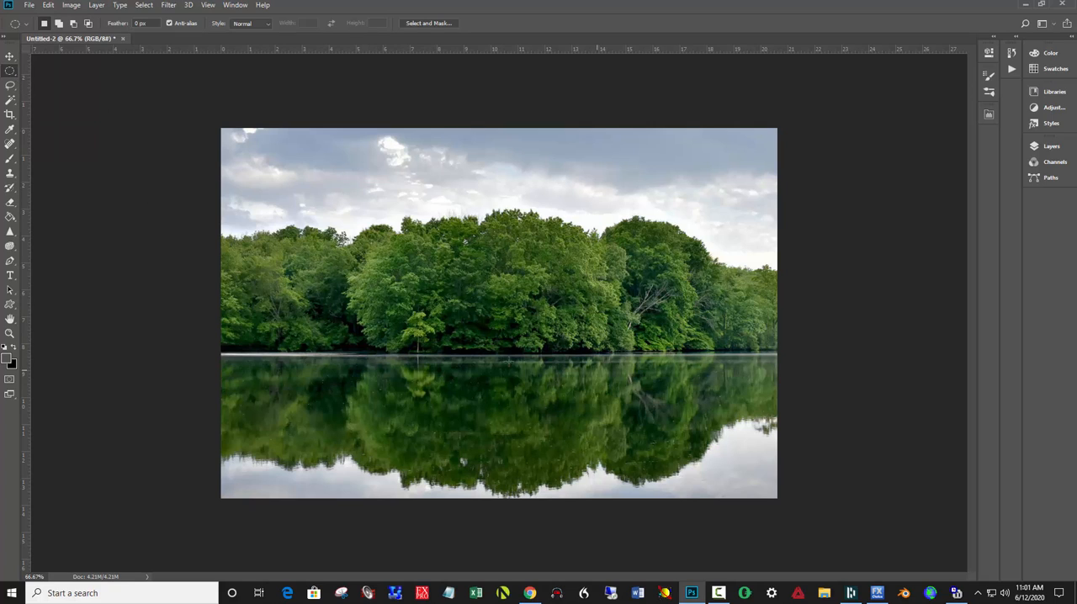
left_click_drag(513, 352, 771, 374)
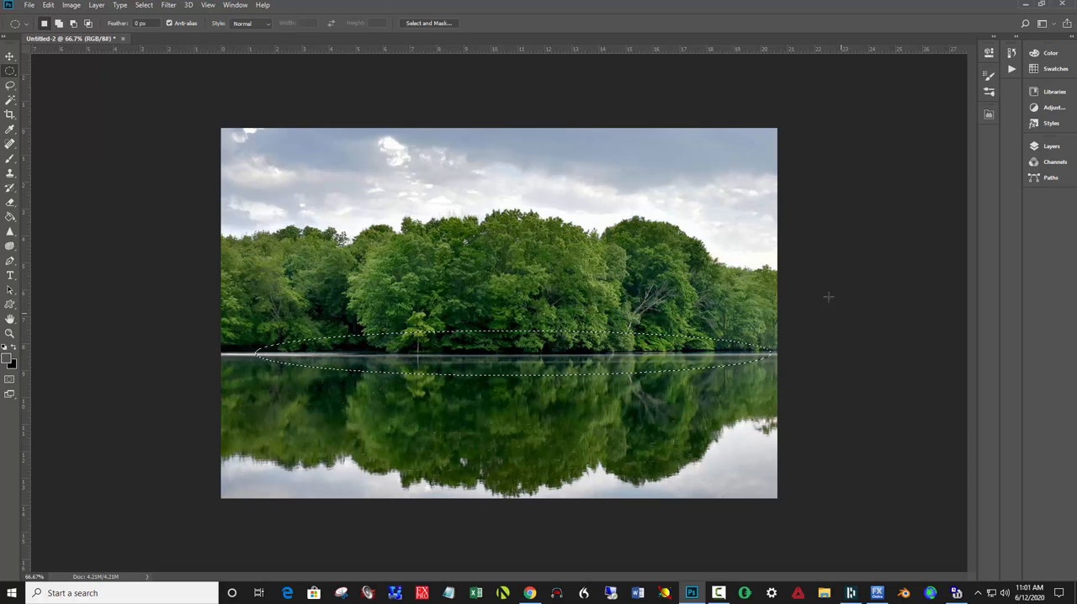
left_click(433, 23)
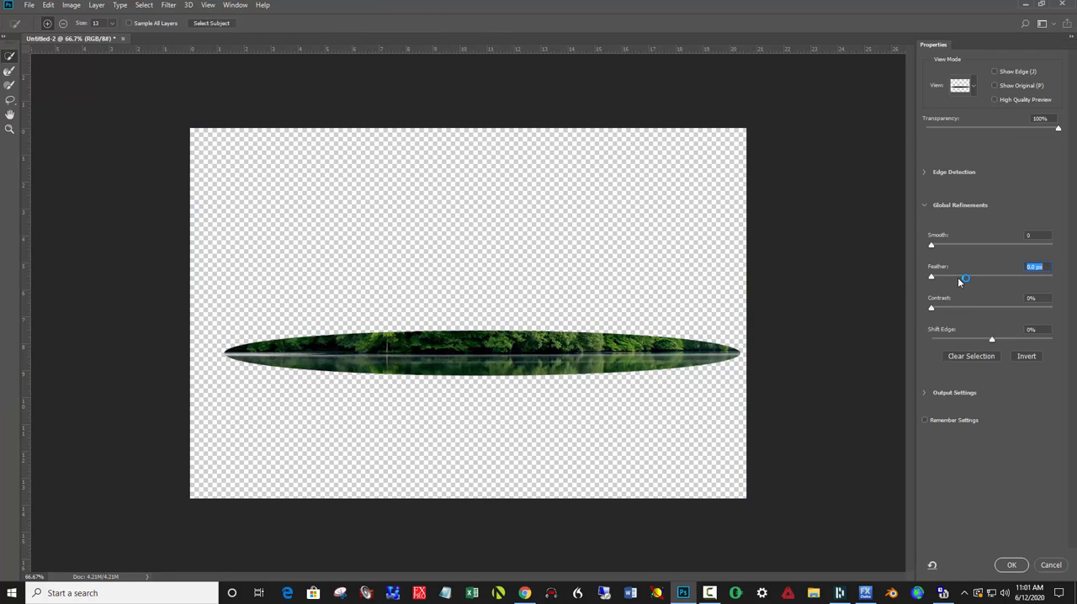
left_click_drag(963, 279, 988, 276)
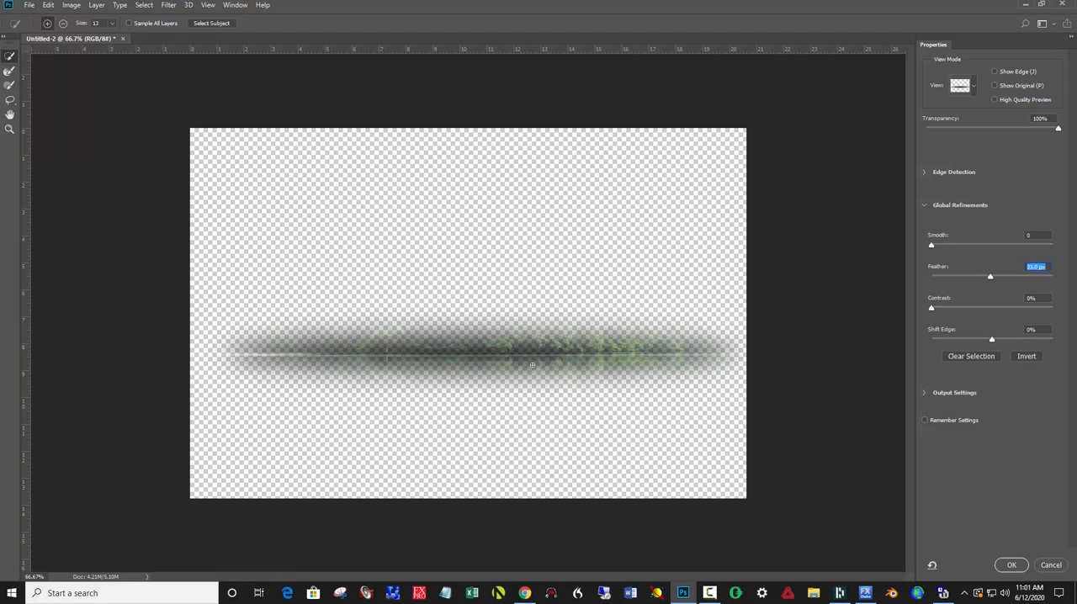
left_click(1011, 564)
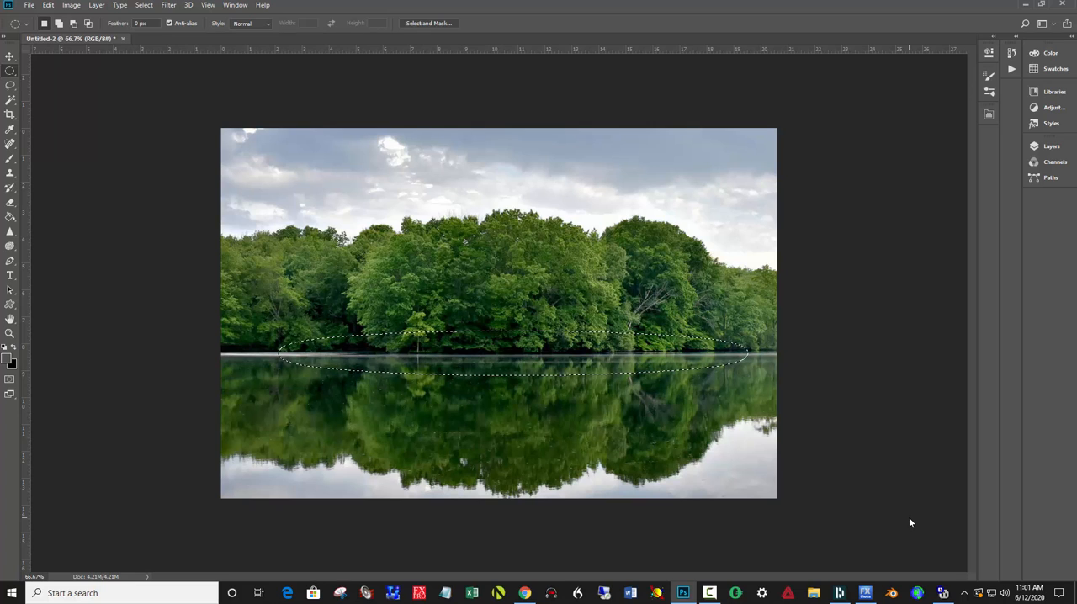
- Hide the selection outline and brighten the shoreline strip with Levels, setting the white input level to 175
key("ctrl+d")
key("ctrl+l")
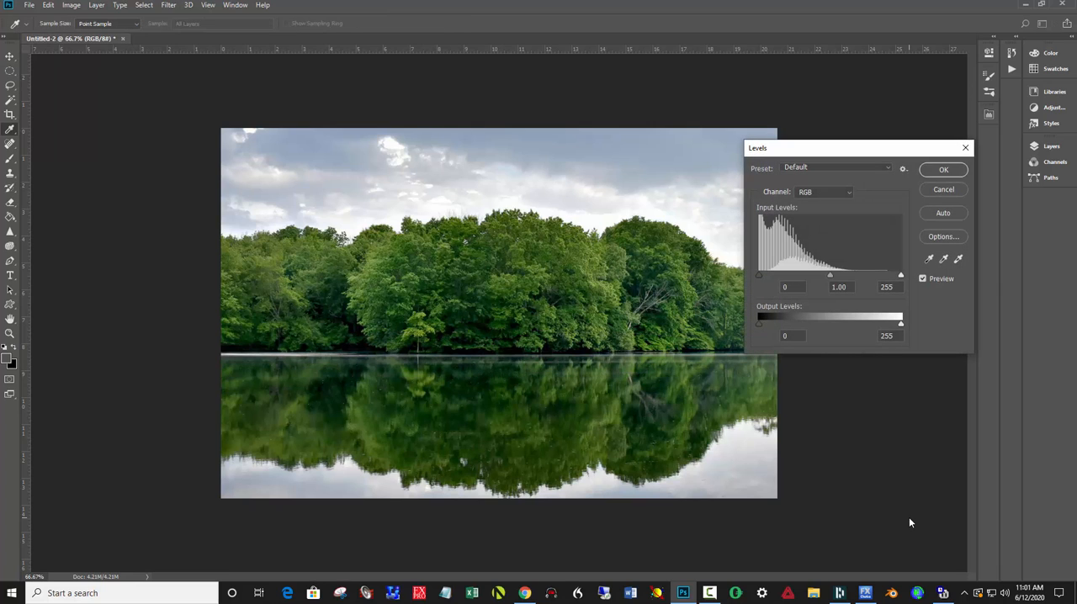
left_click_drag(901, 275, 859, 281)
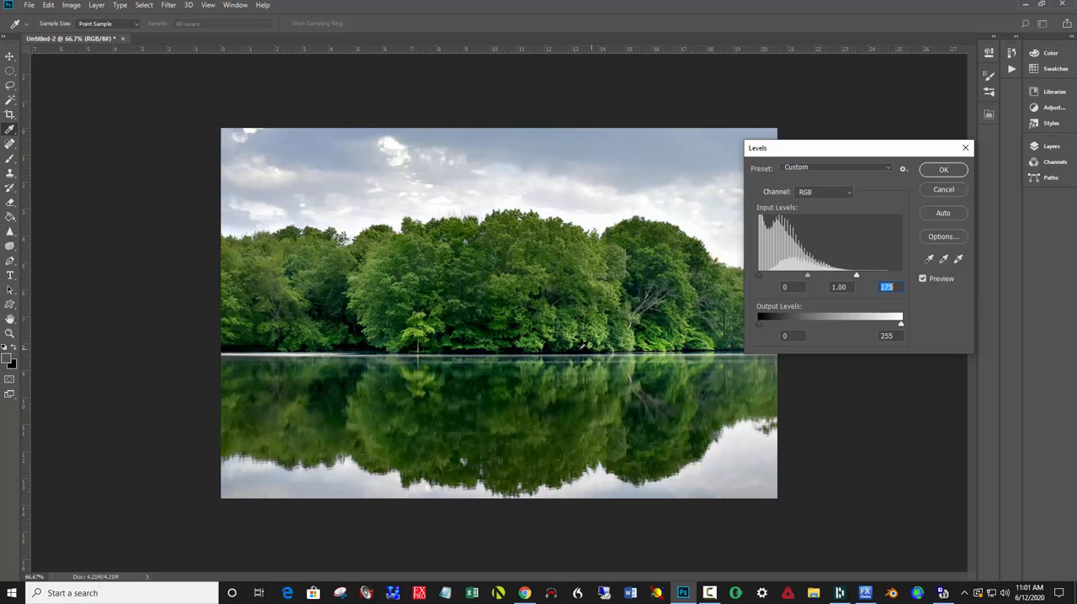
left_click(932, 172)
- Select a large ellipse centred over the photo, then invert it to cover the outer edges and feather it about 216 px with Select and Mask
key("m")
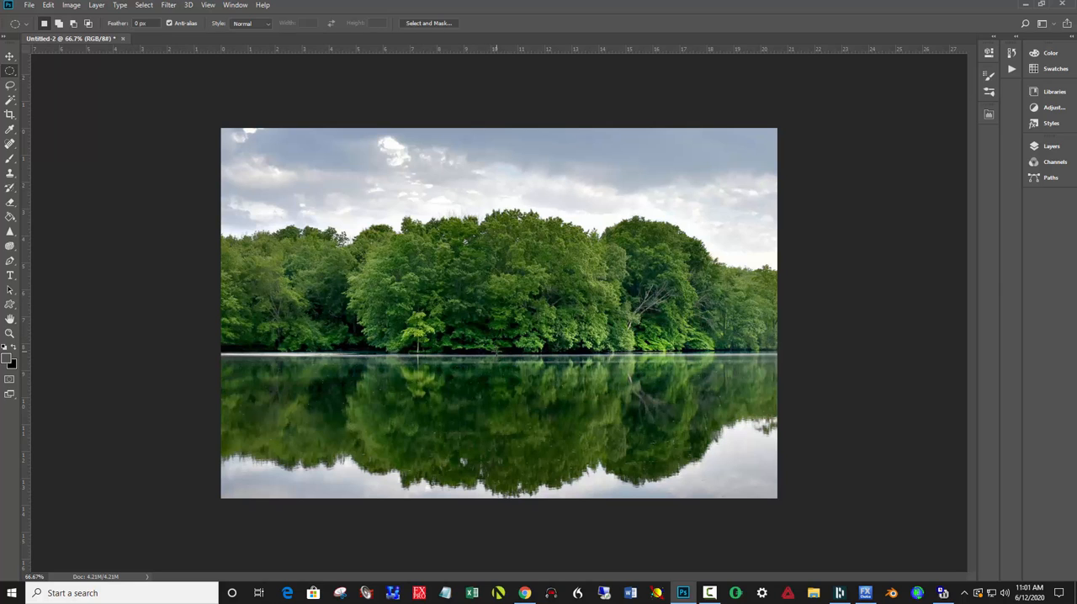
left_click_drag(498, 352, 768, 544)
left_click_drag(554, 388, 554, 361)
left_click(445, 24)
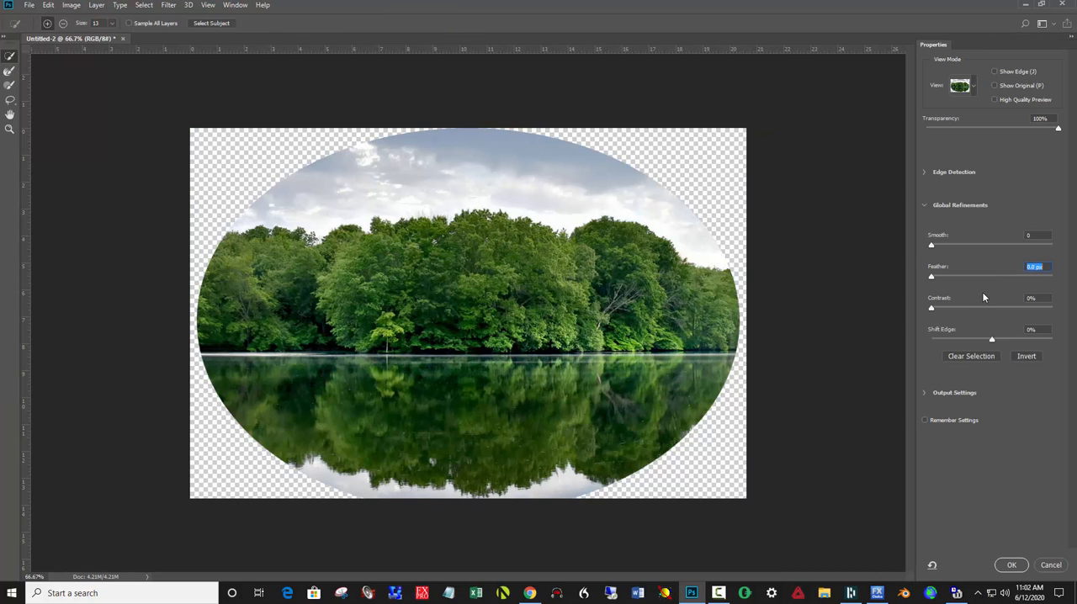
left_click(1027, 357)
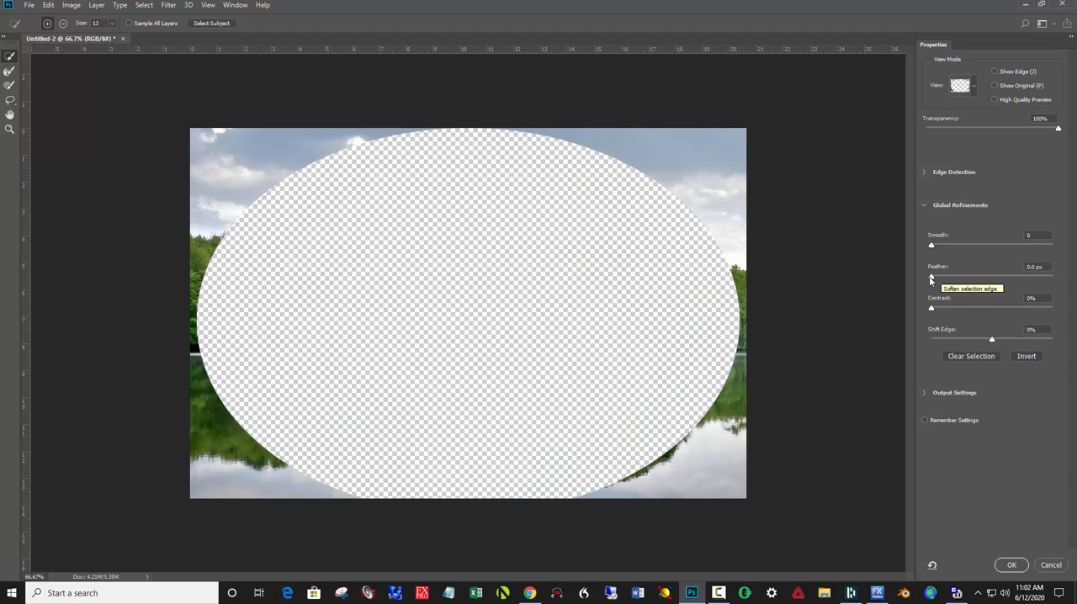
left_click_drag(947, 278, 1030, 278)
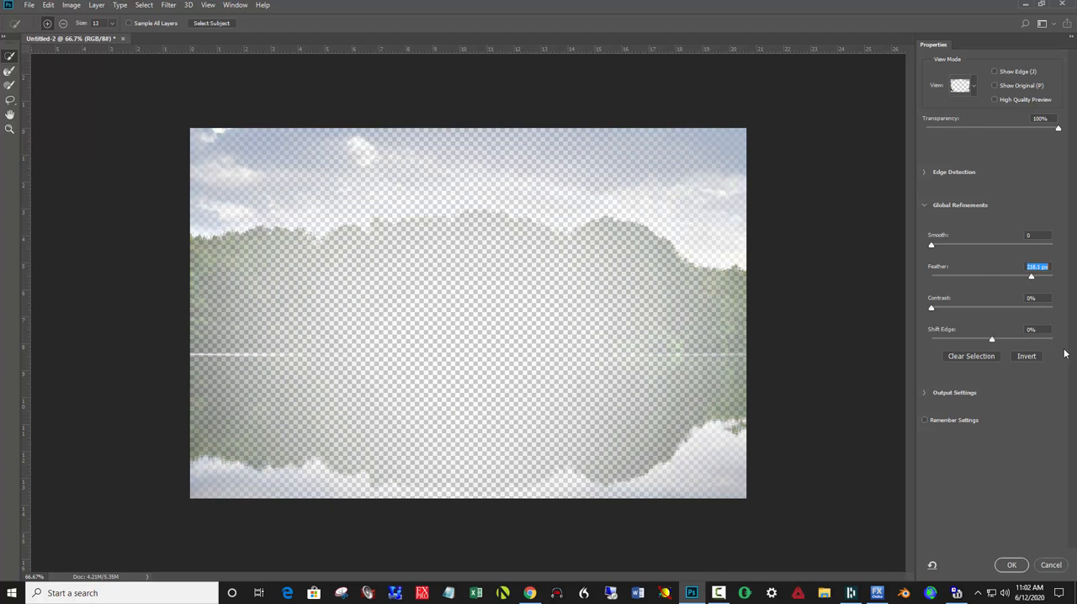
left_click(1011, 564)
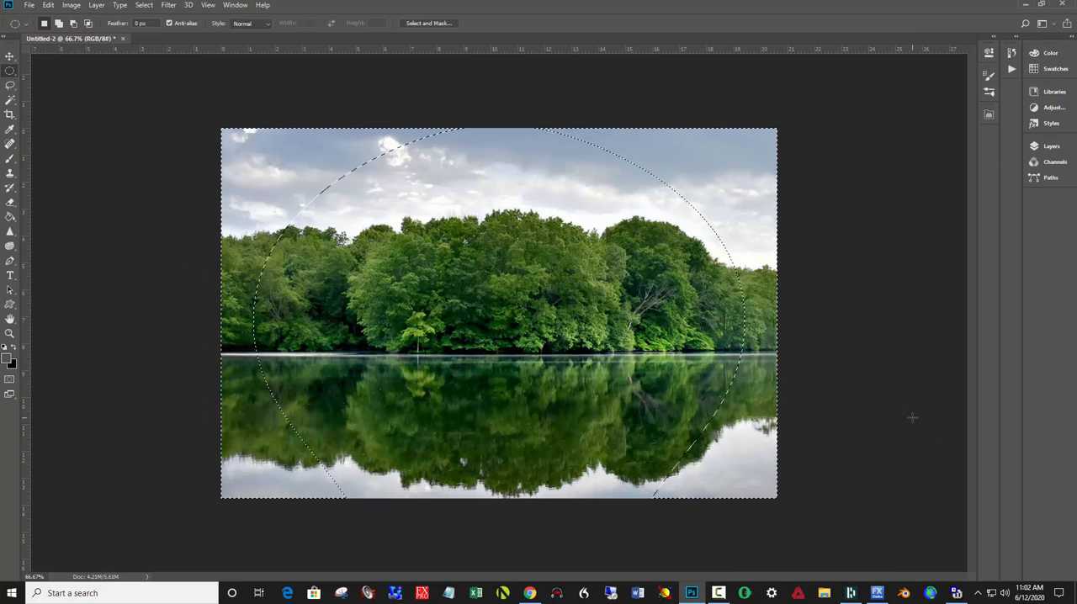
- Hide the selection outline and darken the photo's outer edges with Brightness/Contrast, setting the brightness to -31
key("ctrl+d")
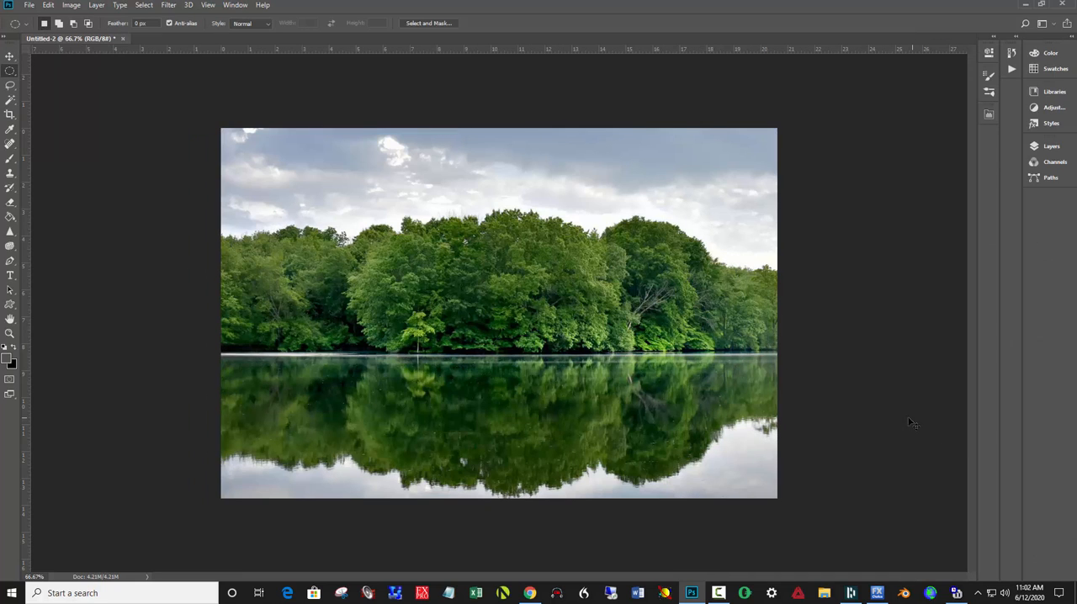
left_click(72, 7)
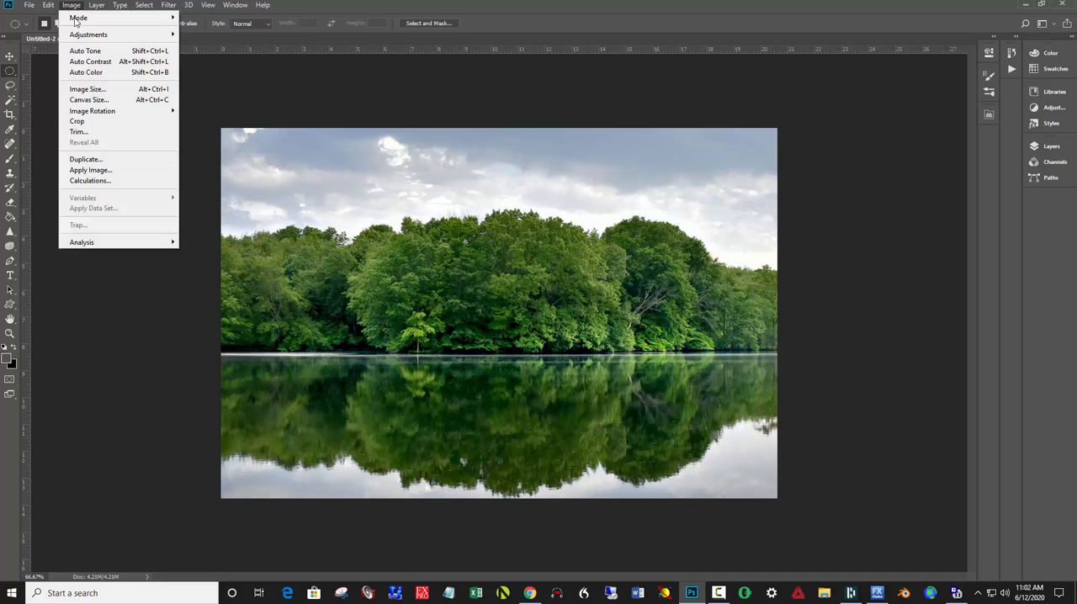
mouse_move(99, 35)
left_click(217, 35)
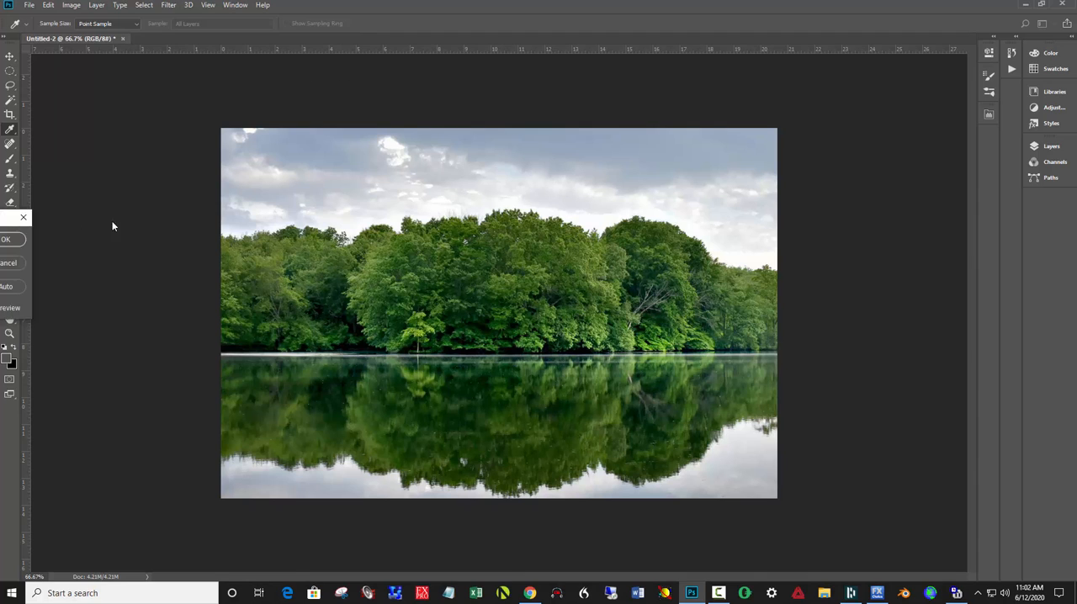
left_click_drag(524, 112, 841, 165)
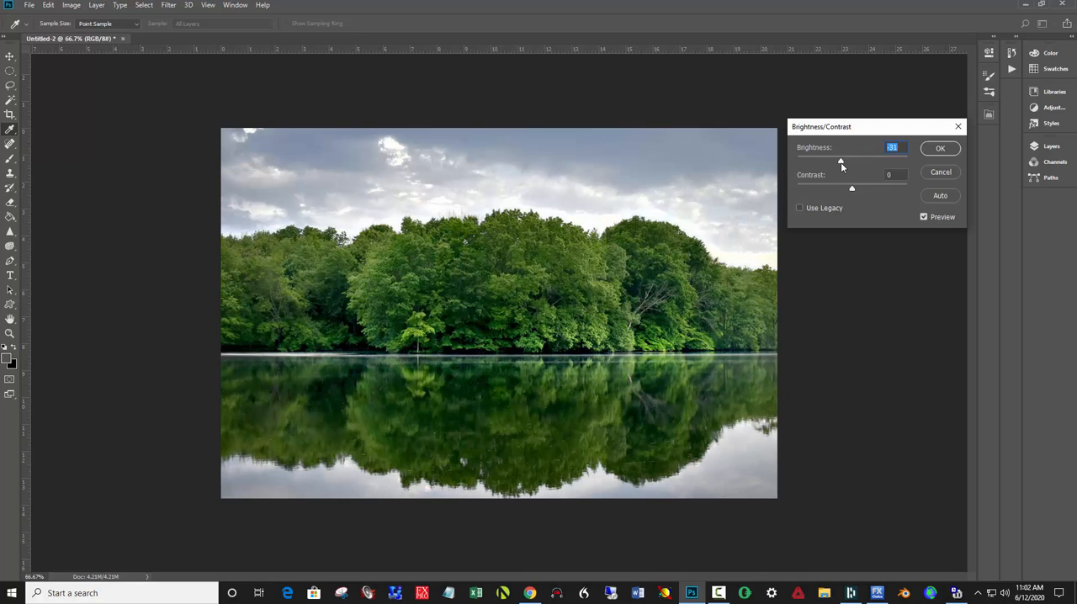
left_click(940, 148)
key("m")
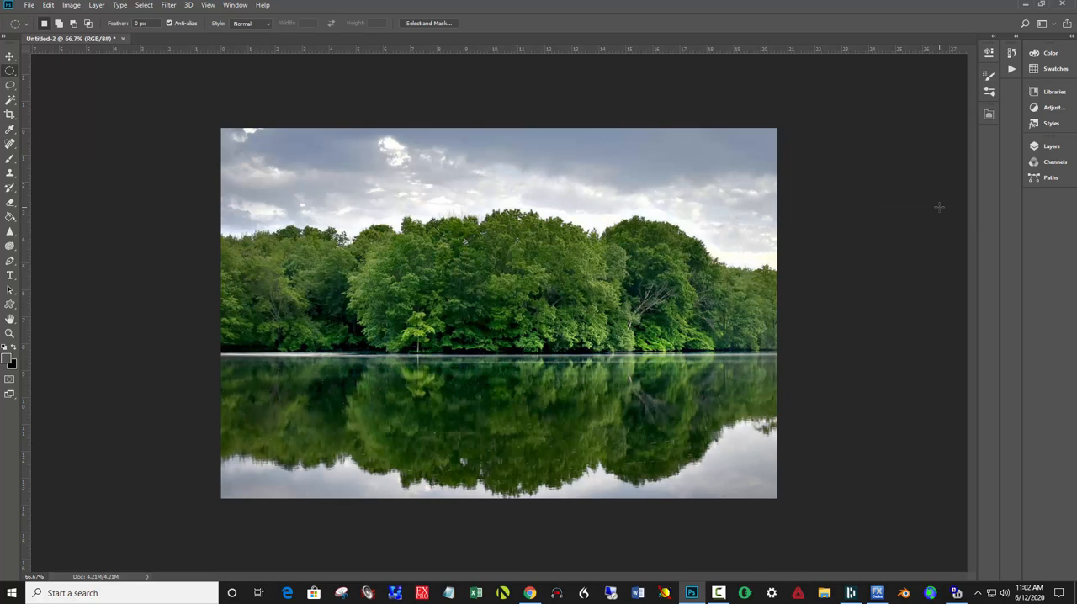
- Compare the photo with and without the edge darkening by repeatedly undoing and redoing it
key("ctrl+z")
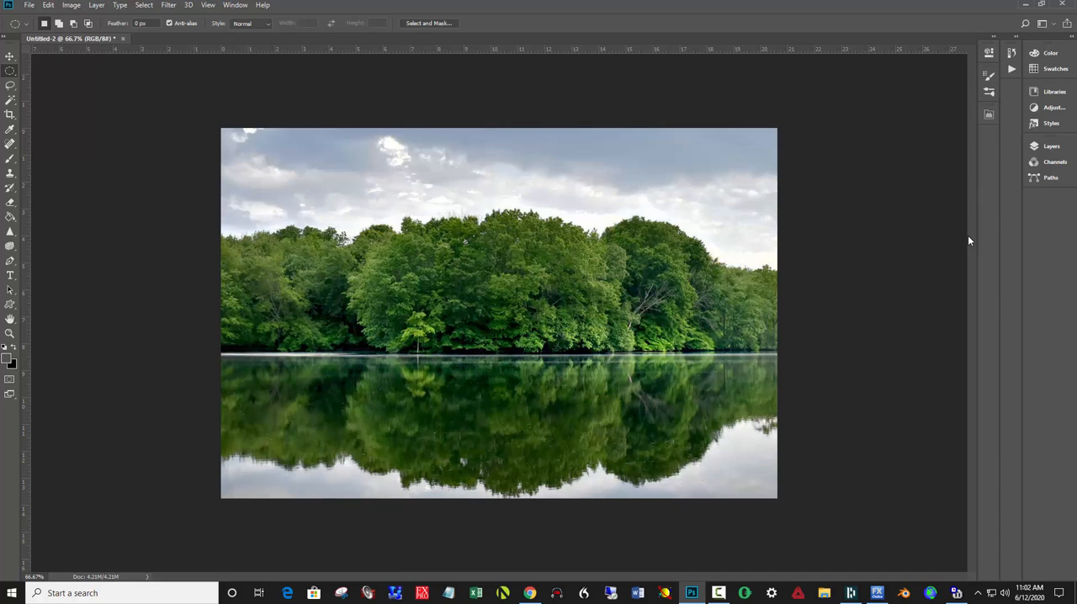
key("ctrl+z")
key("ctrl+z")
key("ctrl+z")
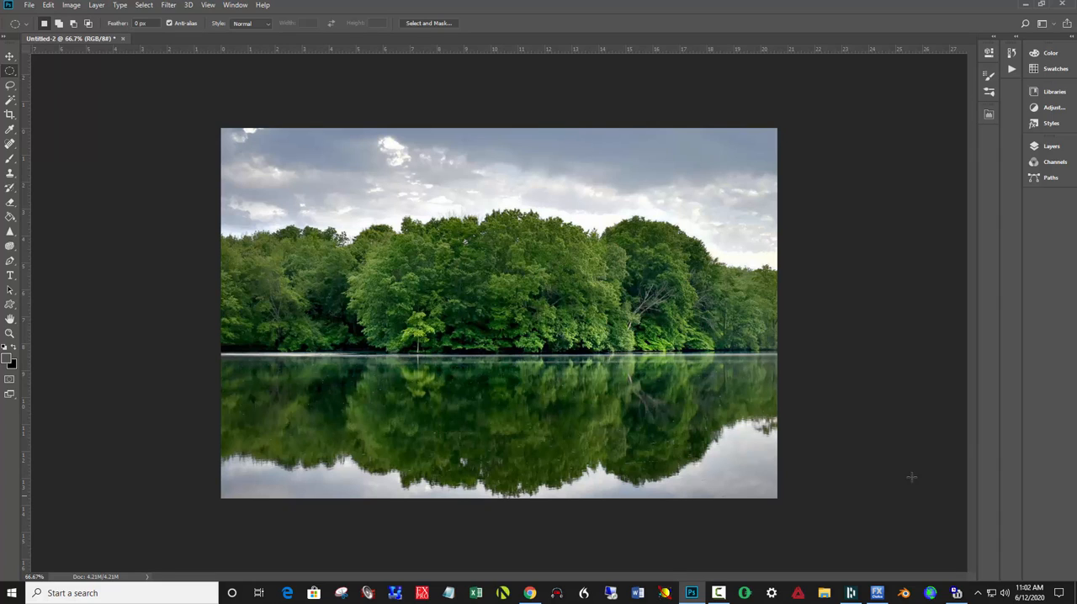
- Compare the originally pasted photo with the edited version by moving back through the document history and returning to the latest Brightness/Contrast state
left_click(1012, 53)
left_click(963, 90)
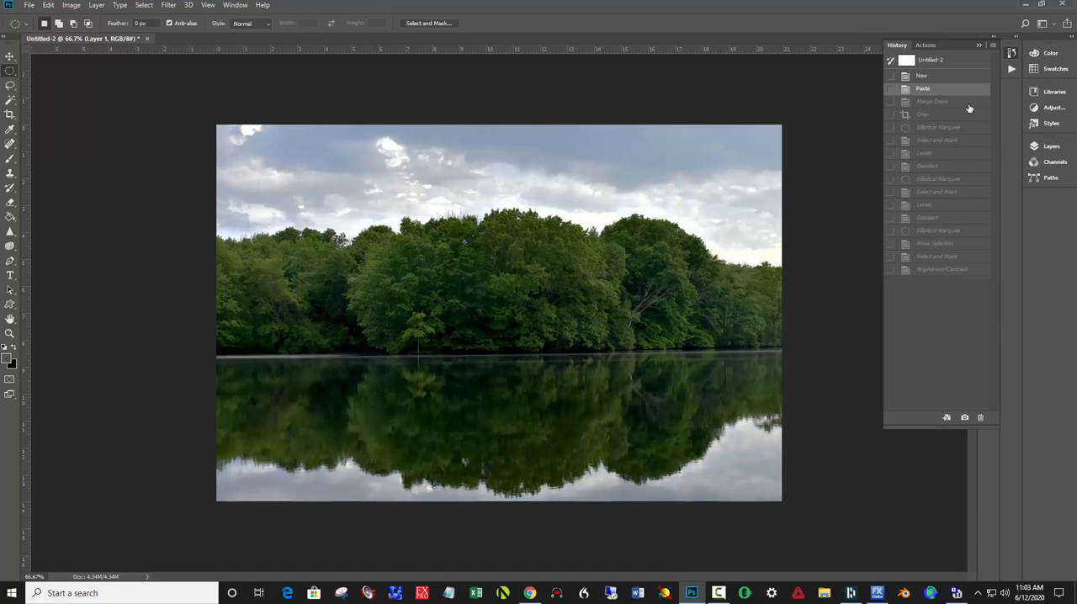
left_click(942, 269)
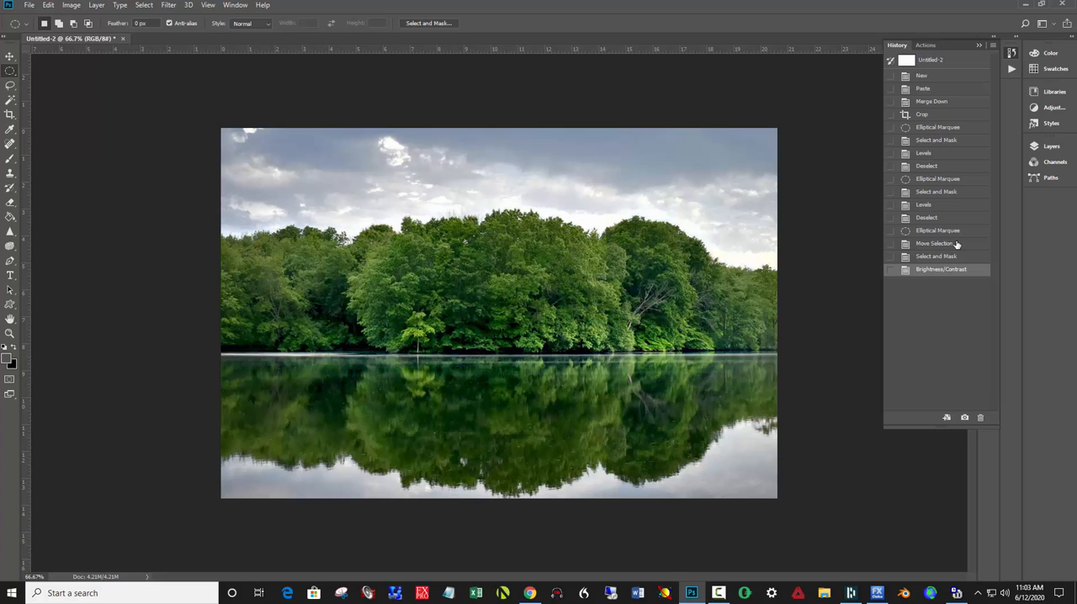
- Try desaturating the photo's selected outer edges with Hue/Saturation, setting the saturation to -82
key("i")
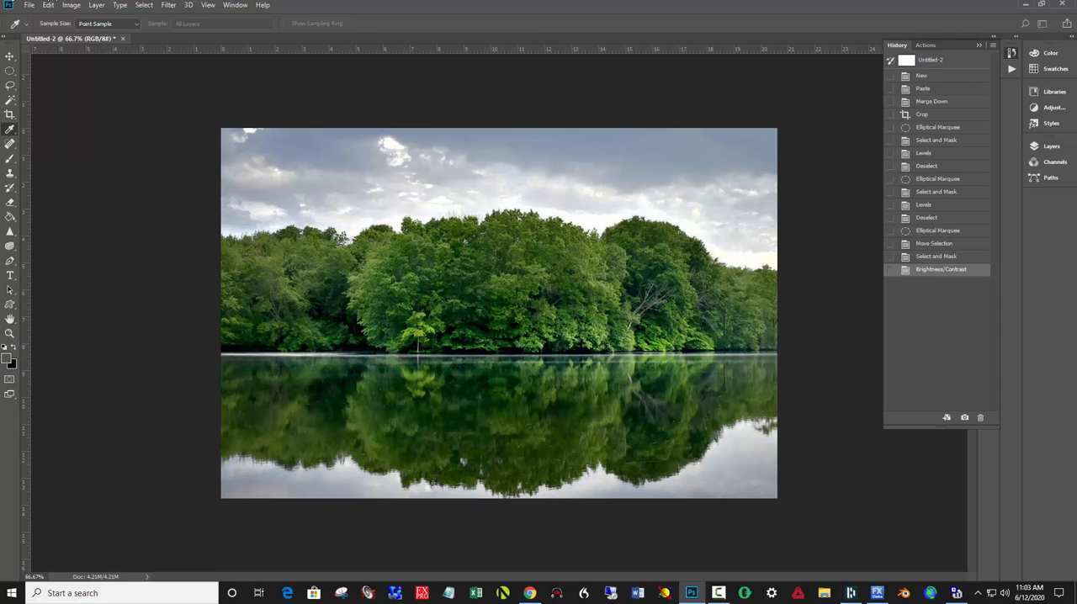
key("ctrl+u")
left_click_drag(428, 236, 931, 159)
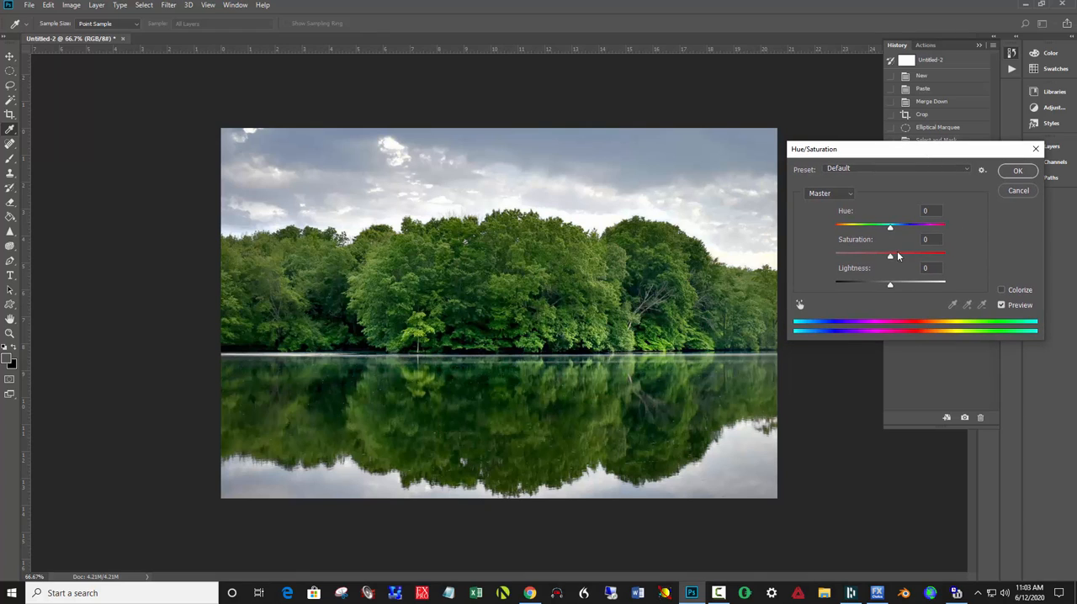
left_click_drag(889, 255, 839, 243)
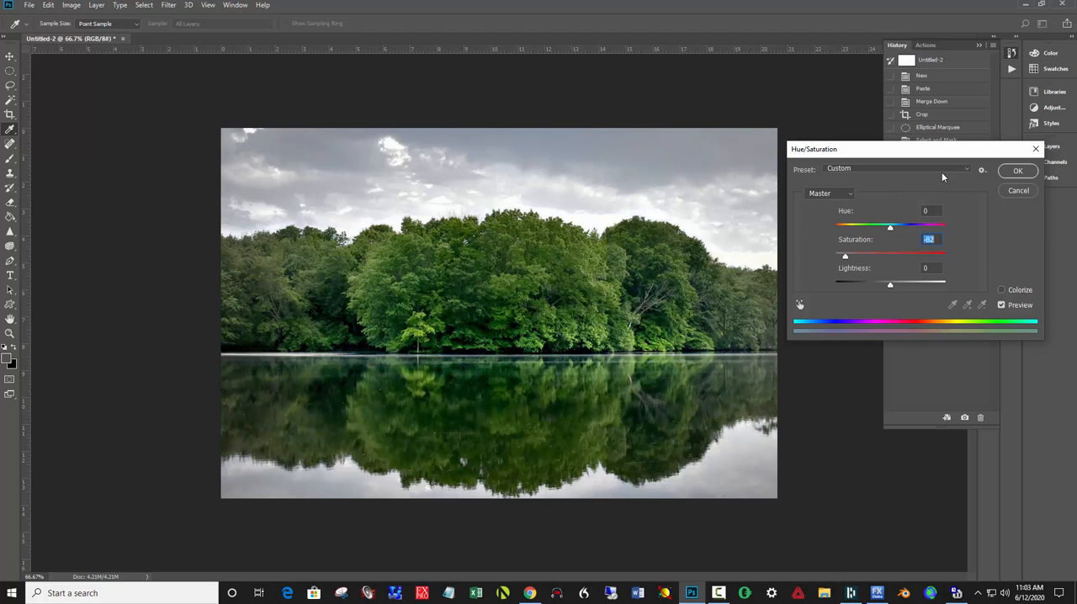
left_click(1012, 171)
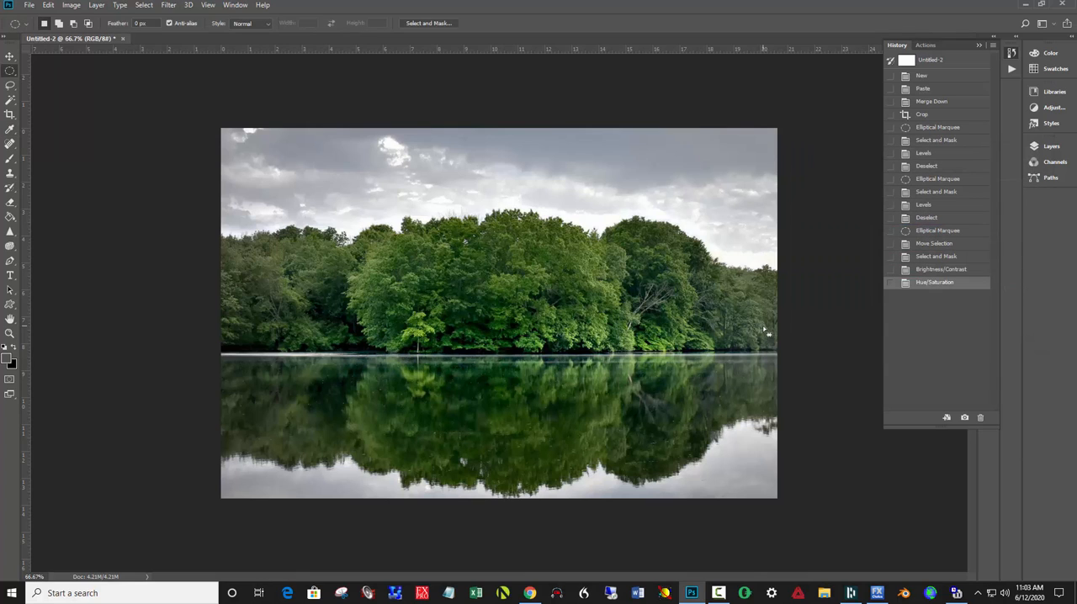
- Compare the photo with and without the edge desaturation by repeatedly undoing and redoing it, and leave it undone
key("ctrl+z")
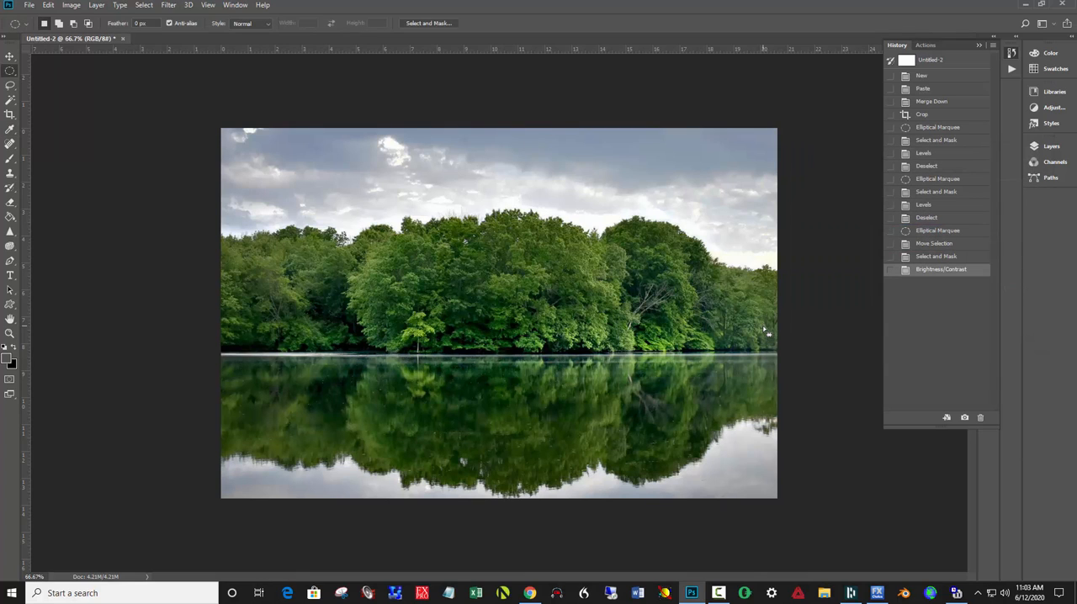
key("ctrl+shift+z")
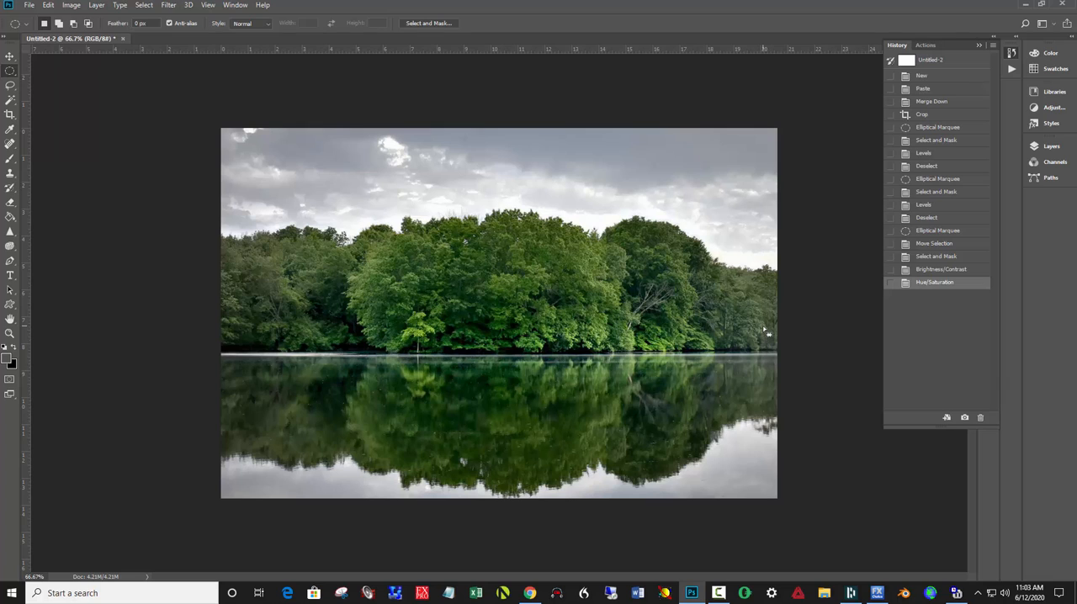
key("ctrl+z")
key("ctrl+shift+z")
key("ctrl+z")
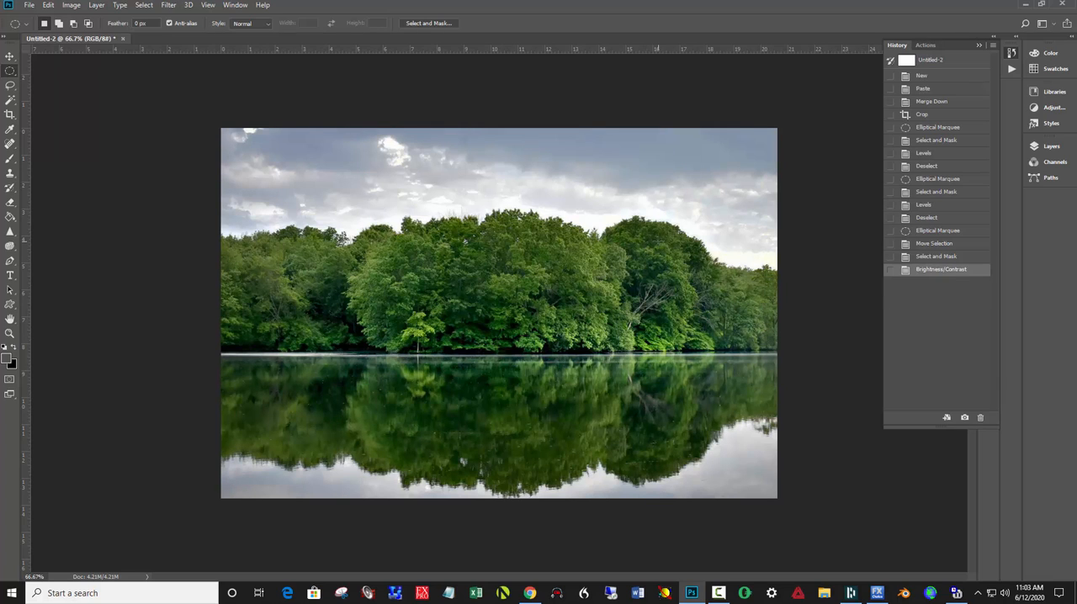
- Show the hidden selection outline again and deselect the photo's outer edges
key("ctrl+h")
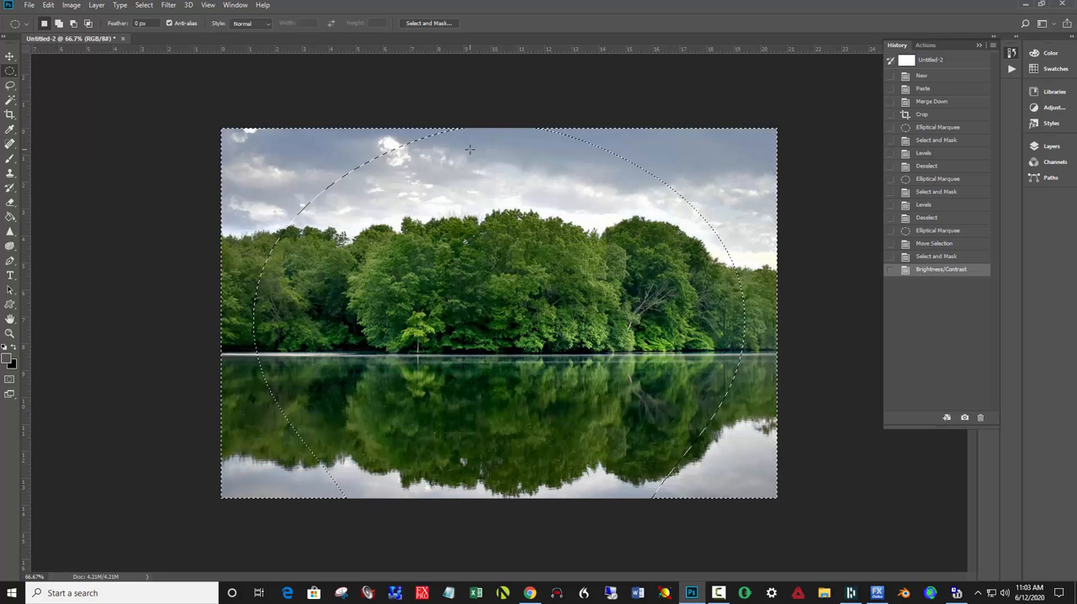
key("ctrl+d")
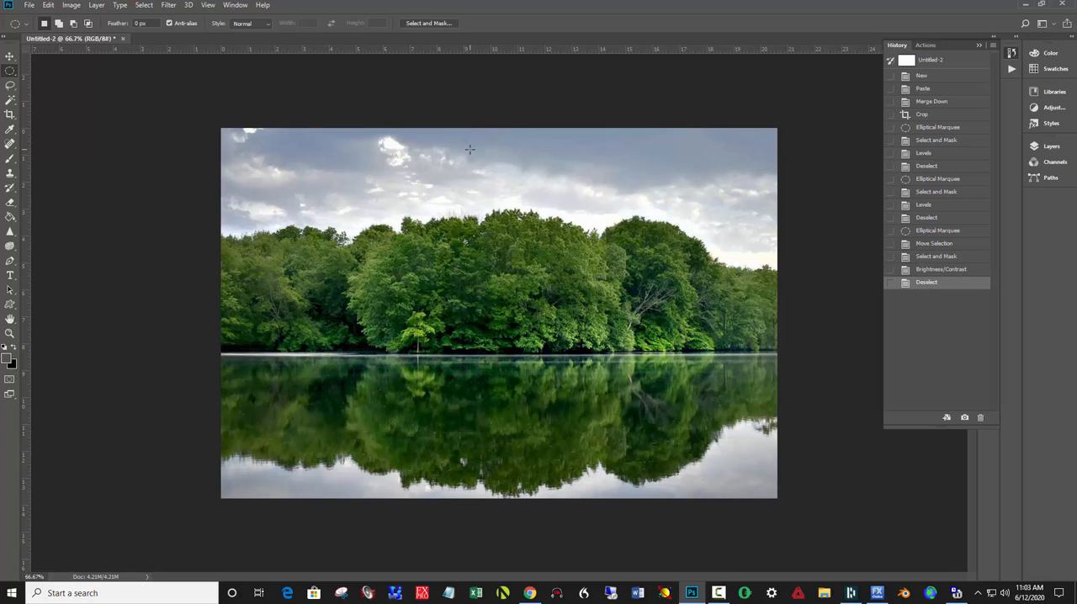
- Try reducing the colour of the whole photo with Hue/Saturation, setting the saturation to -20
key("ctrl+u")
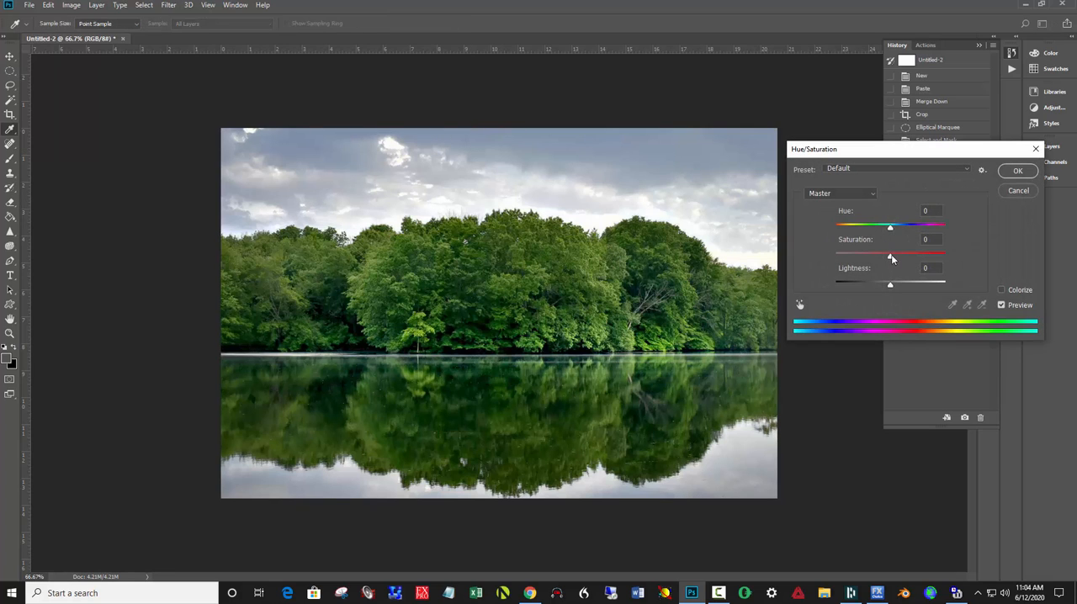
left_click_drag(890, 256, 879, 261)
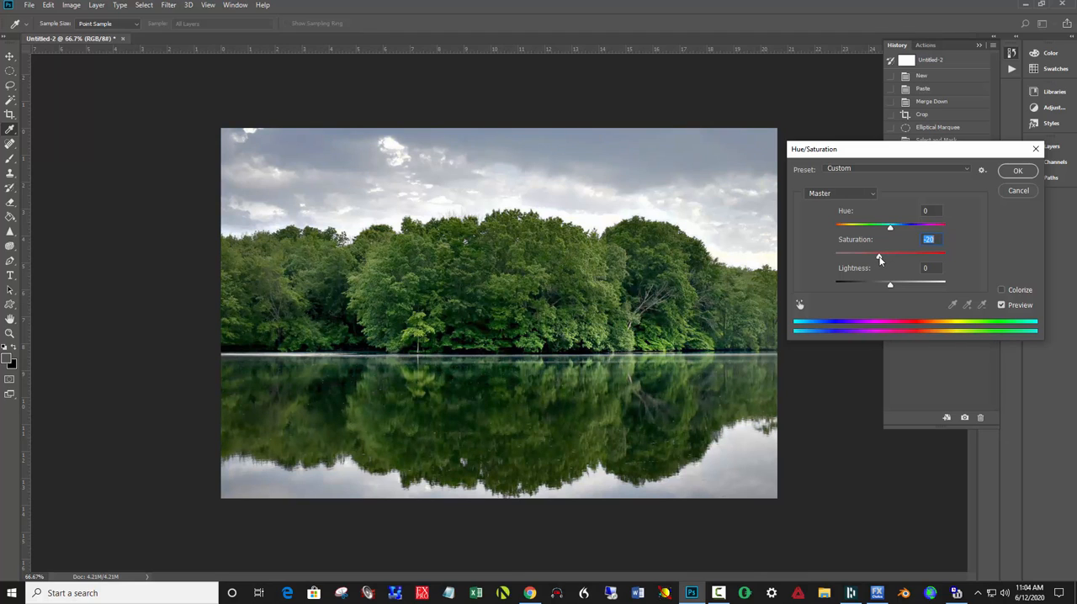
left_click(1017, 171)
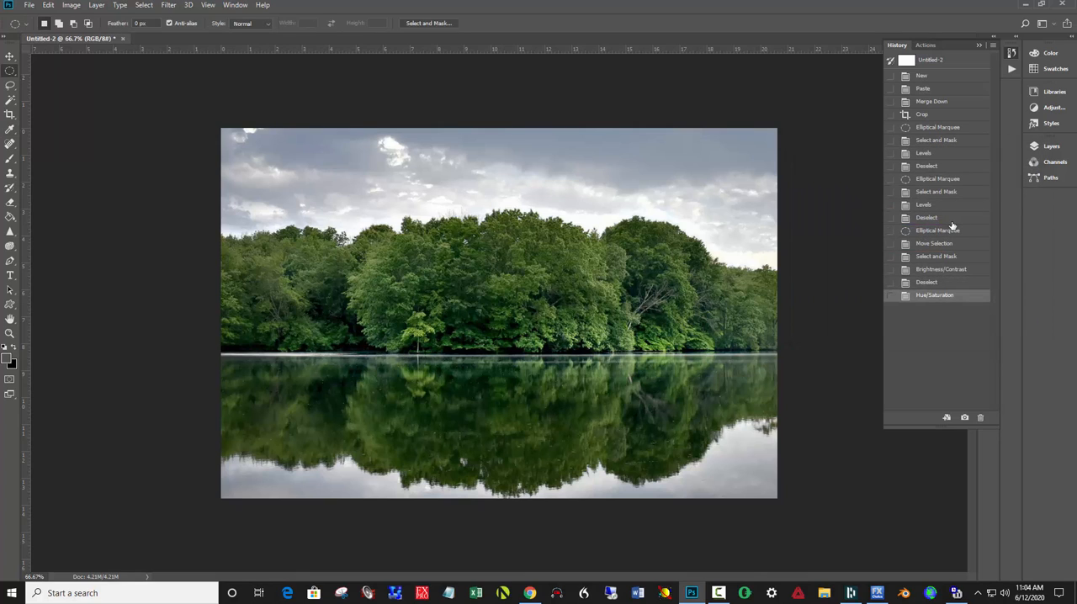
- Compare the photo with and without the overall desaturation by repeatedly undoing and redoing it, and leave it undone
key("ctrl+z")
key("ctrl+shift+z")
key("ctrl+z")
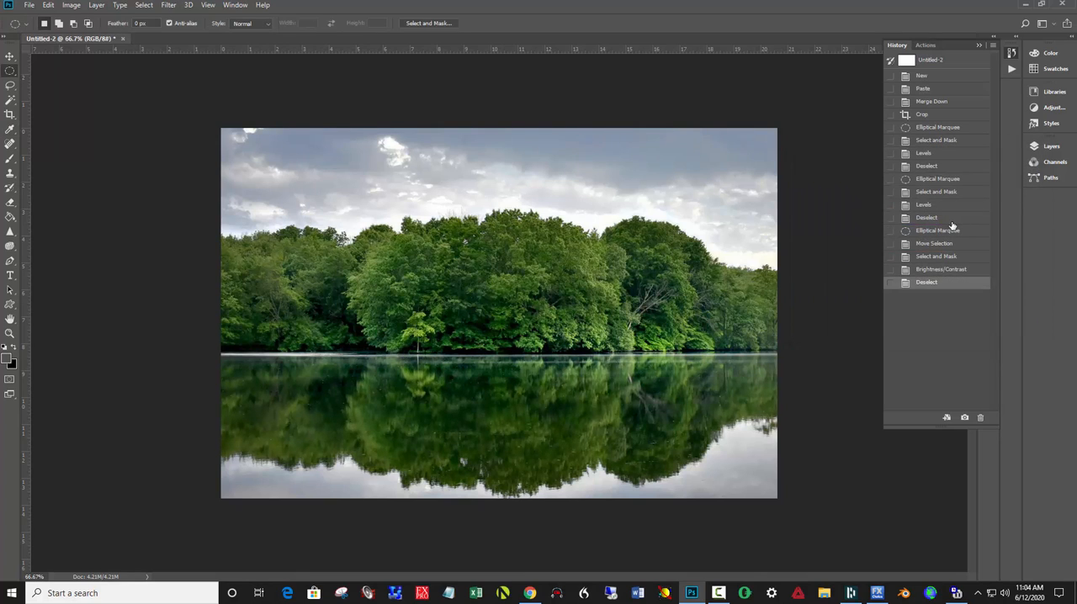
key("ctrl+shift+z")
key("ctrl+z")
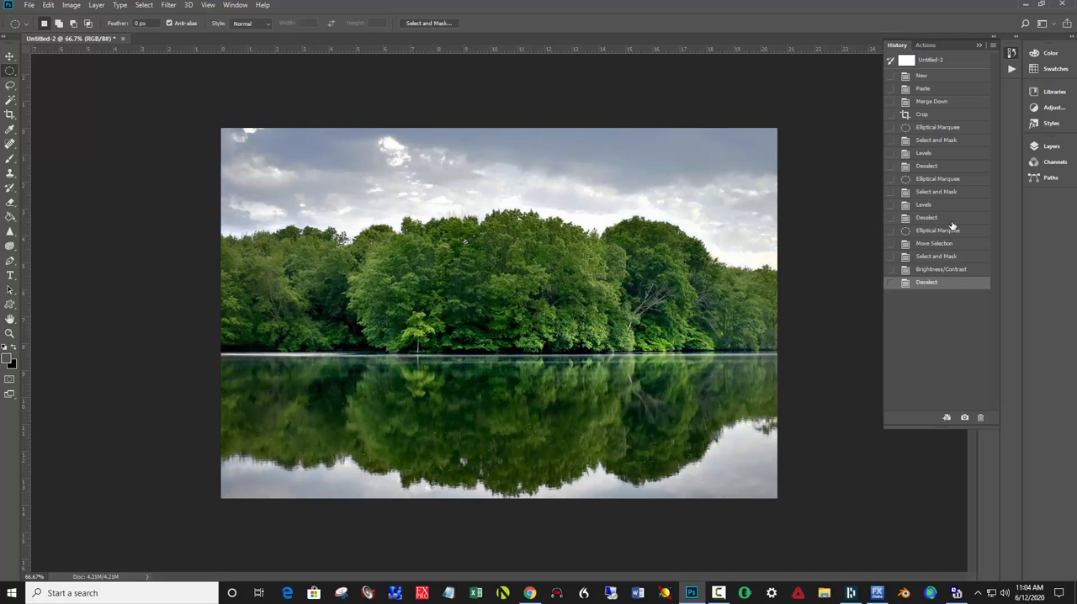